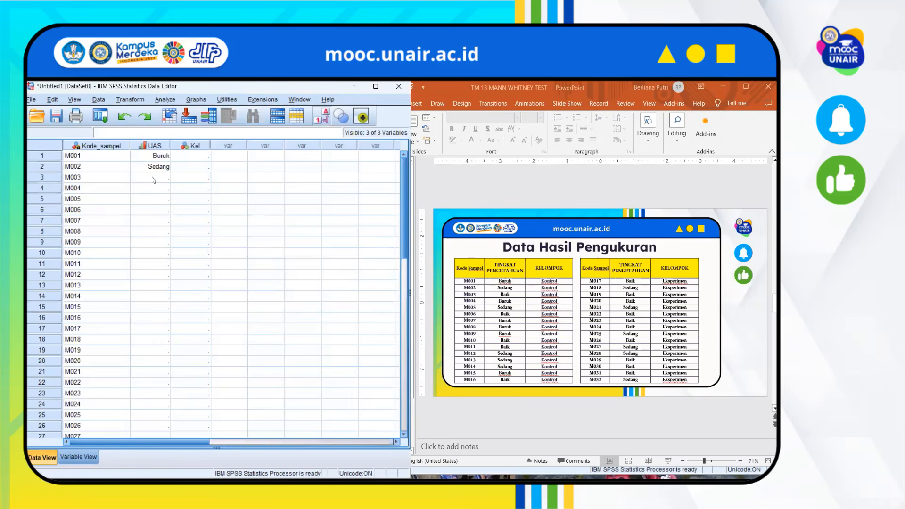
Step: Enter the UAS codes 3, 1, 2 and 1 for samples M003 to M006
left_click(152, 181)
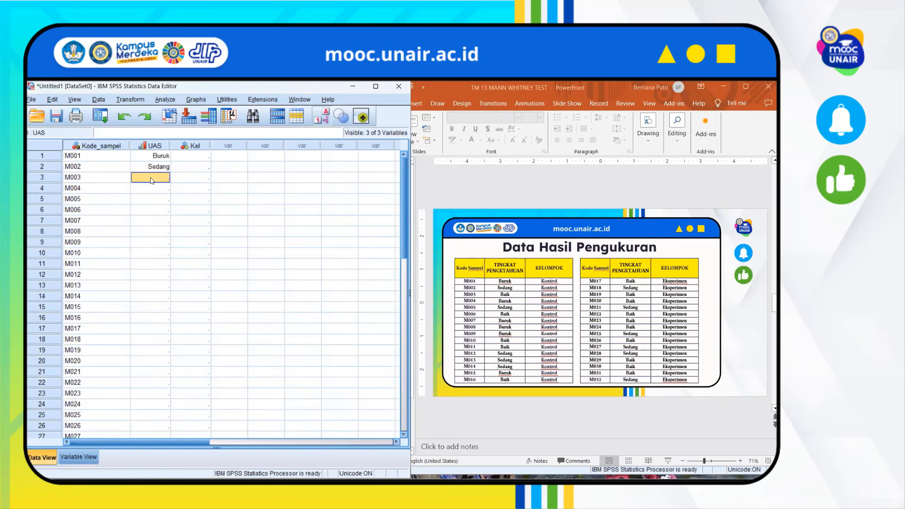
type("3")
key("Return")
type("1")
key("Return")
type("2")
key("Return")
type("1")
key("Return")
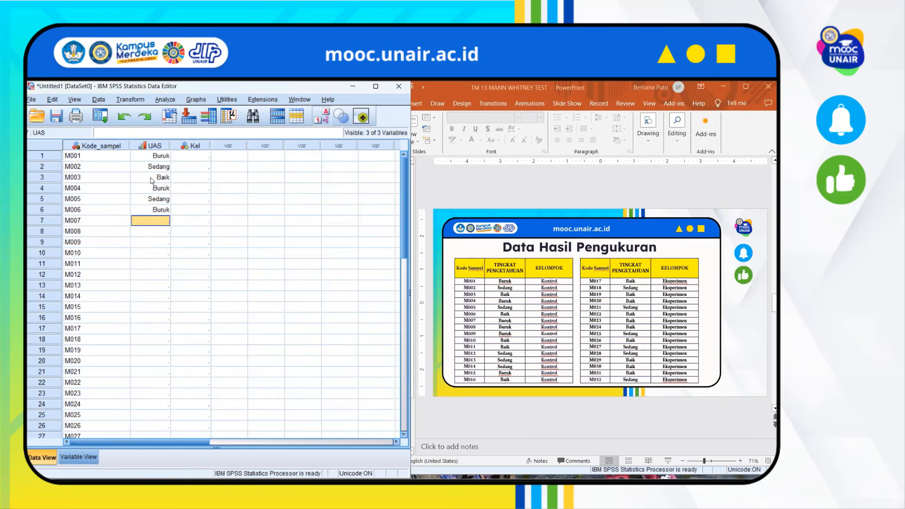
Step: Set the UAS value of M007 to Buruk and correct M006 to code 3
type("3")
key("Up")
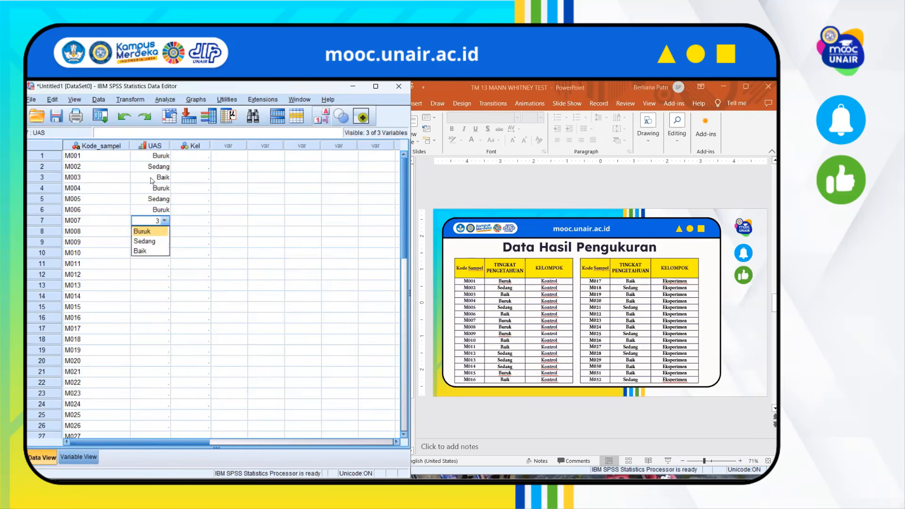
key("Return")
key("Up")
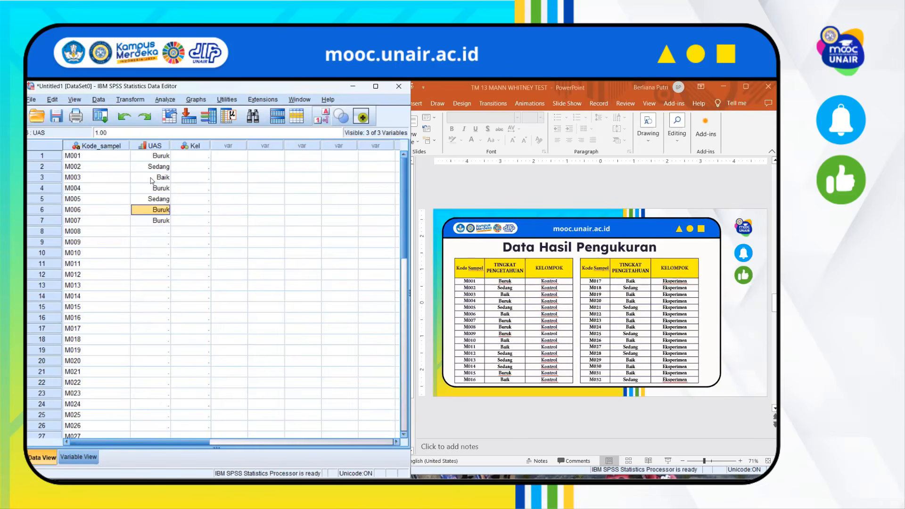
type("3")
key("Return")
Step: Enter the UAS codes 1, 1 and 3 for samples M008 to M010
key("Return")
type("1")
key("Return")
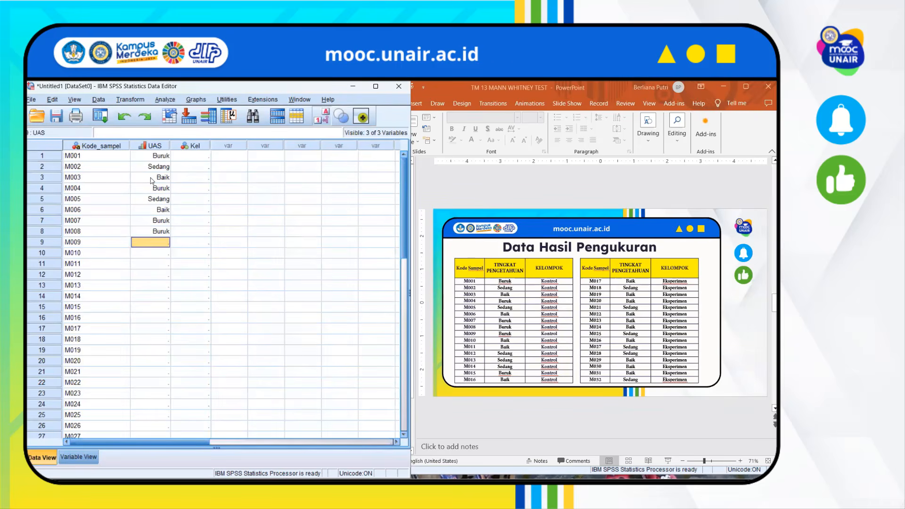
type("1")
key("Return")
type("1")
key("BackSpace")
type("3")
key("Return")
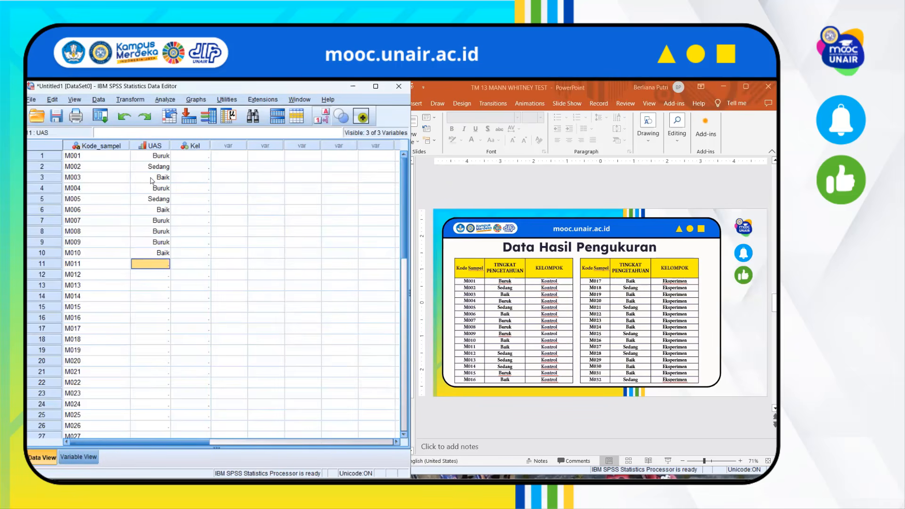
Step: Enter the UAS codes 3, 2, 2 and 2 for samples M011 to M014
type("3")
key("Return")
type("2")
key("Return")
type("2")
key("Return")
type("2")
key("Return")
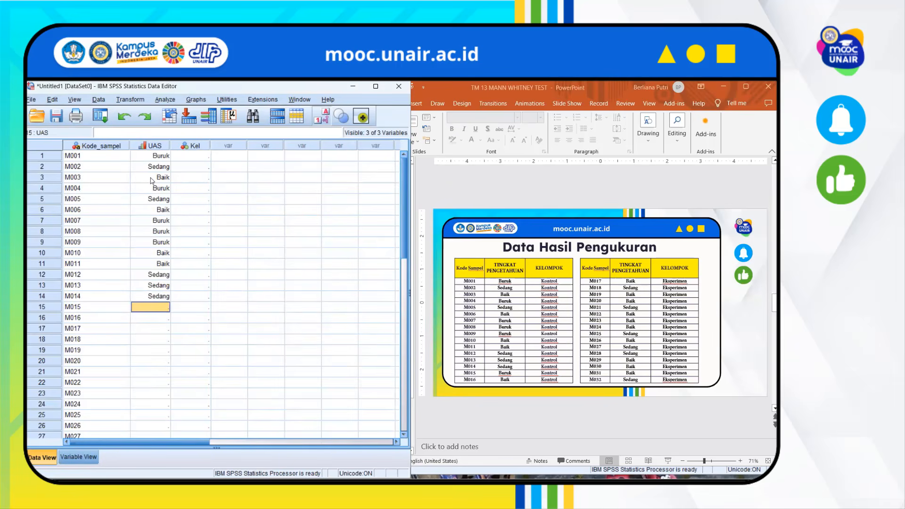
Step: Enter the UAS codes 1, 3, 3, 2, 3 and 3 for samples M015 to M020
type("1")
key("Return")
type("3")
key("Return")
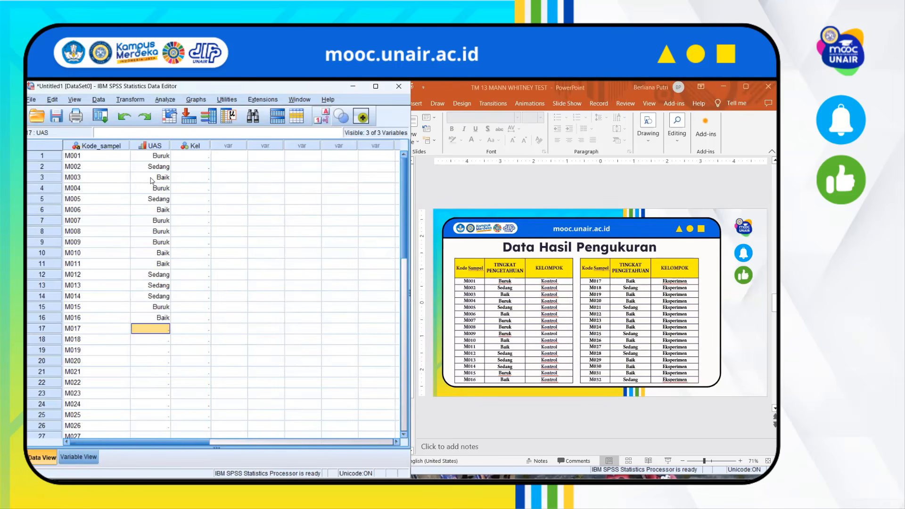
type("3")
key("Return")
type("2")
key("Return")
type("3")
key("Return")
type("3")
key("Return")
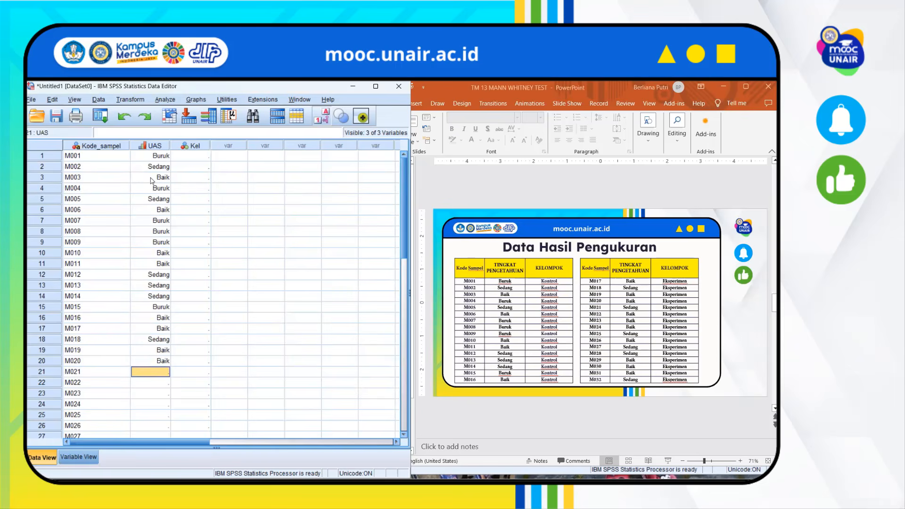
Step: Enter the UAS codes 2, 3, 3 and 3 for samples M021 to M024
type("2")
key("Return")
type("3")
key("Return")
type("3")
key("Return")
type("3")
key("Return")
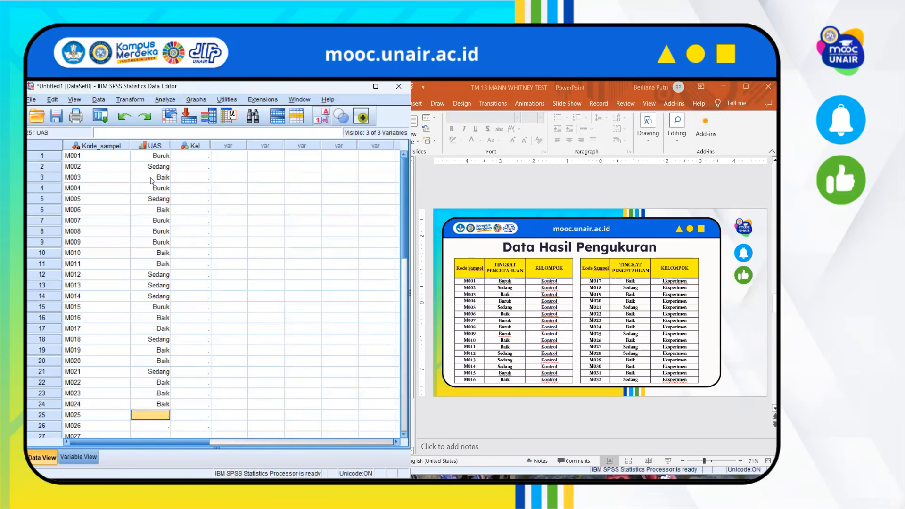
Step: Enter the UAS codes 2, 3 and 2 for samples M025 to M027
type("2")
key("Return")
type("3")
key("Return")
type("2")
key("Return")
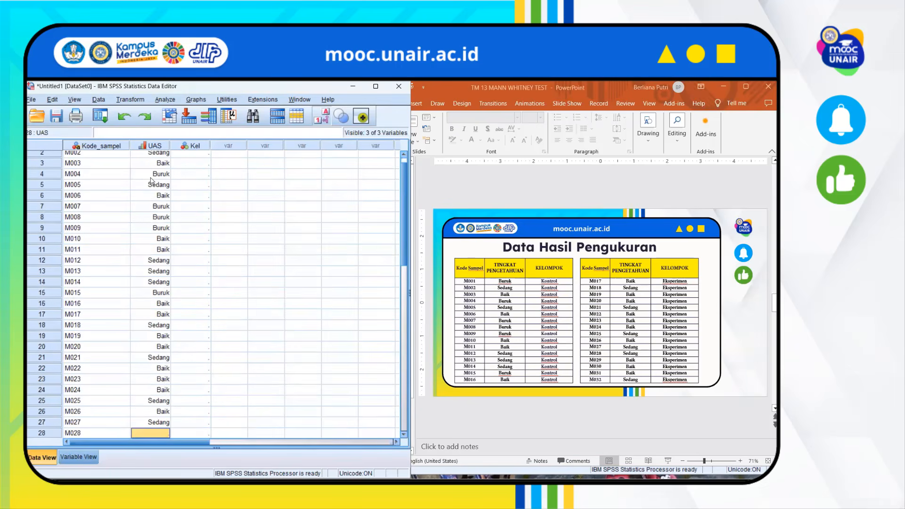
Step: Enter the UAS codes 2, 3, 3, 3 and 2 for samples M028 to M032
type("2")
key("Return")
type("3")
key("Return")
type("3")
key("Return")
key("3")
key("Return")
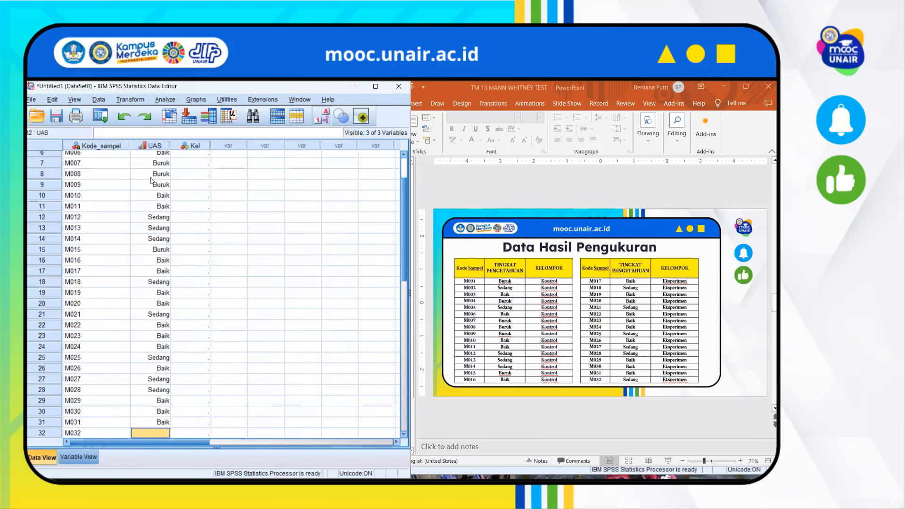
type("2")
key("Return")
Step: Enter code 1 in the Kel variable for sample M001 and widen the Kel column to fit its full labels
key("Up")
key("Up")
key("Up")
key("Up")
key("Up")
key("Up")
key("Up")
key("Up")
key("Up")
key("Up")
key("Up")
key("Up")
key("Up")
key("Up")
key("Up")
key("Up")
key("Up")
key("Up")
key("Up")
key("Up")
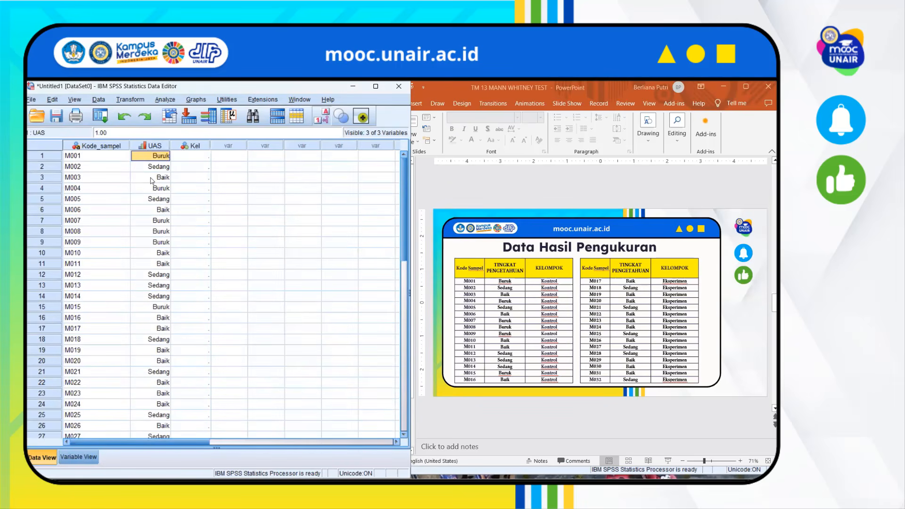
key("Right")
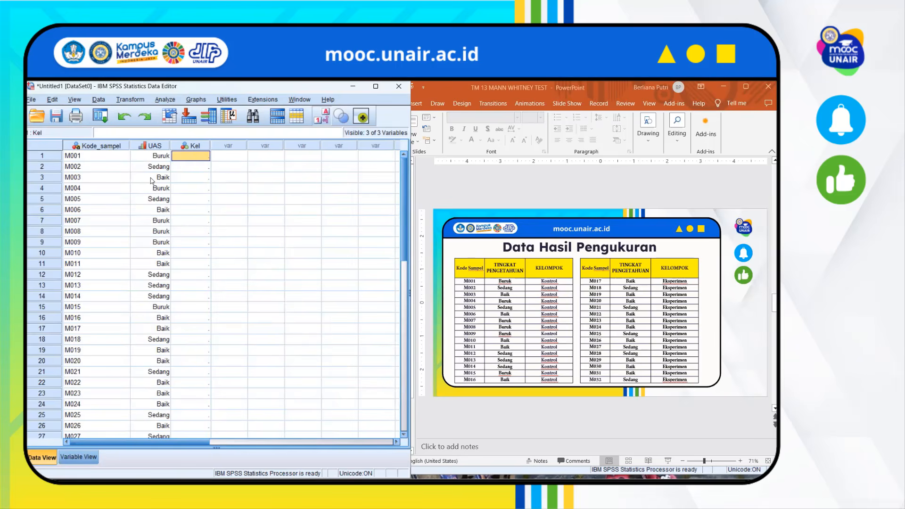
type("1")
key("Return")
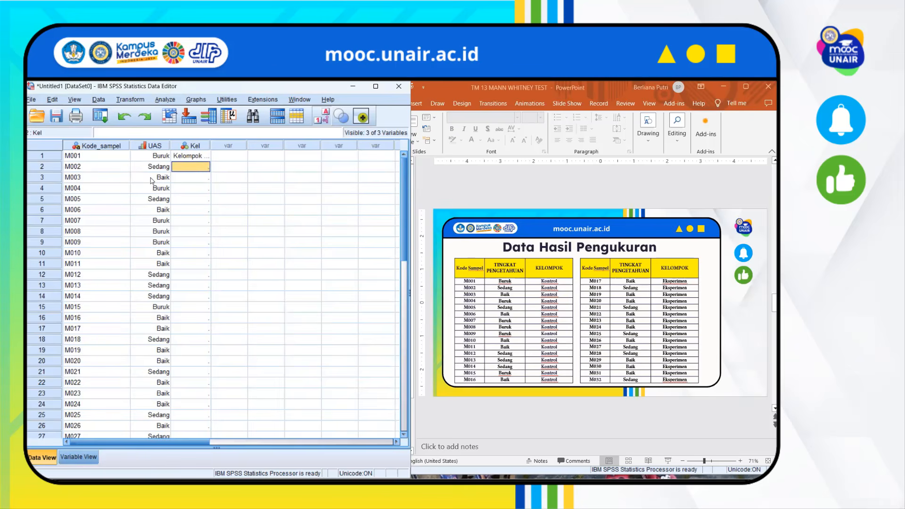
left_click_drag(211, 144, 243, 145)
Step: Enter Kel code 1 (Kelompok Kontrol) for samples M002 to M016
type("1 1 1 1 1 ")
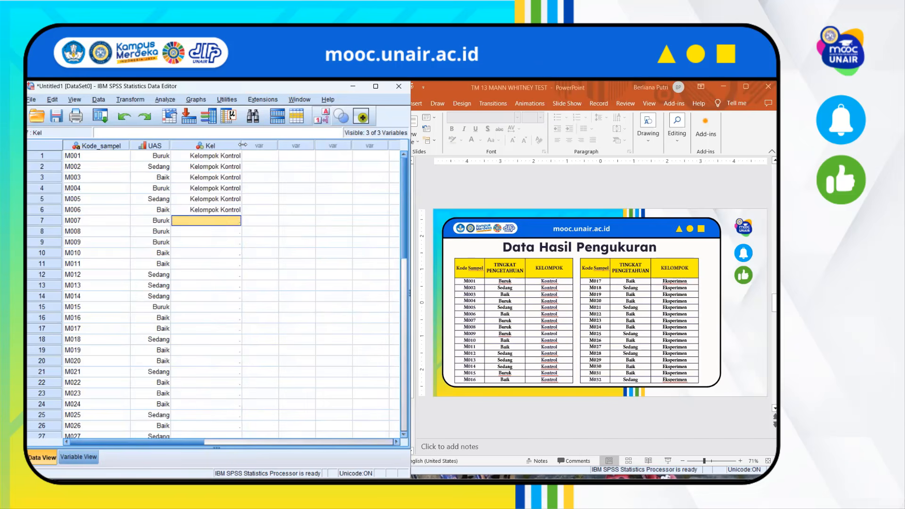
type("1 1 1 ")
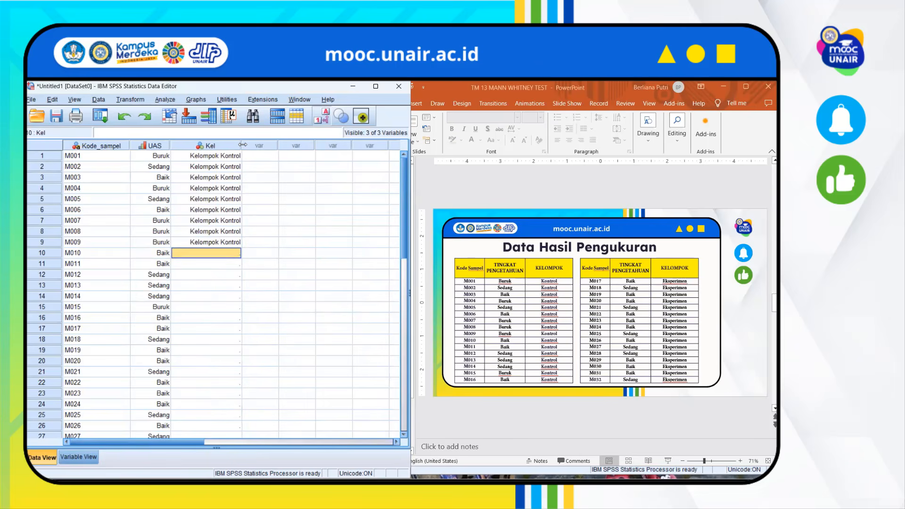
type("1 1 1 1 1 1  1")
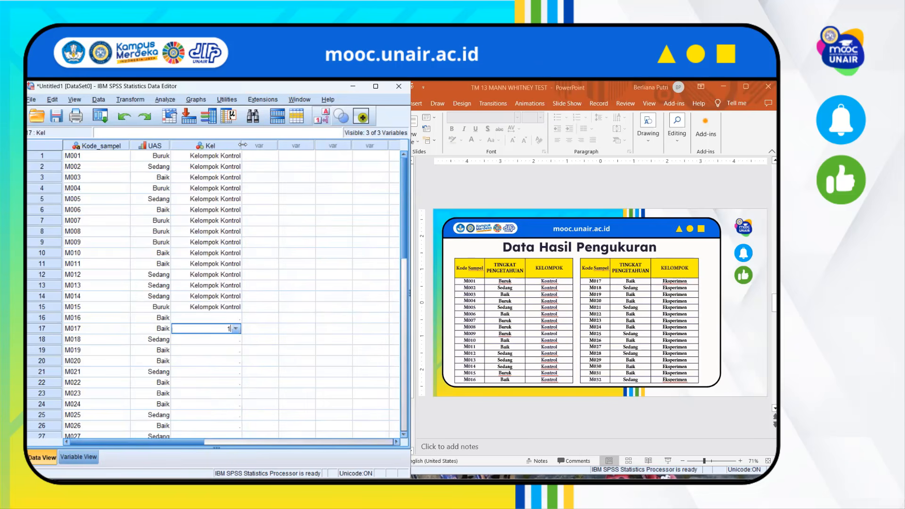
key("Return")
key("Up")
key("Up")
type("1")
key("Return")
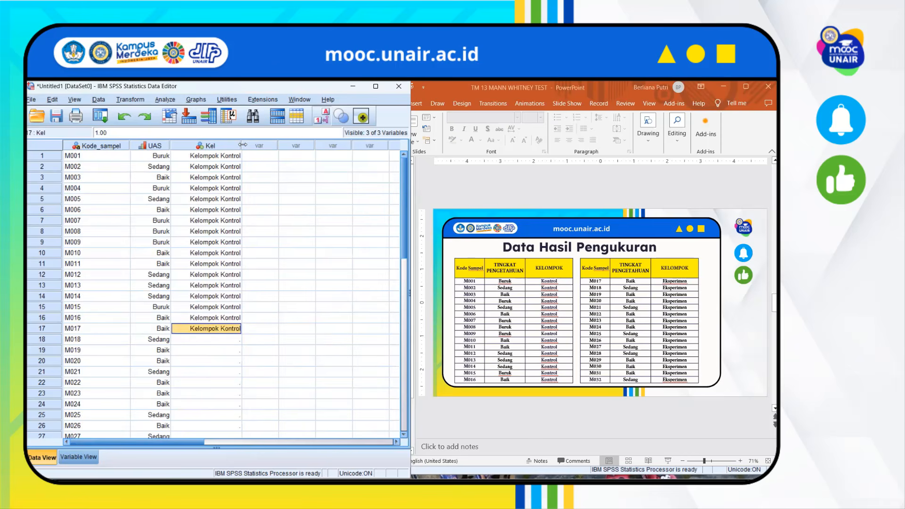
Step: Enter Kel code 2 (Kelompok eksperimen) for samples M017 to M032
type("2 2 2 2 2 2 2 ")
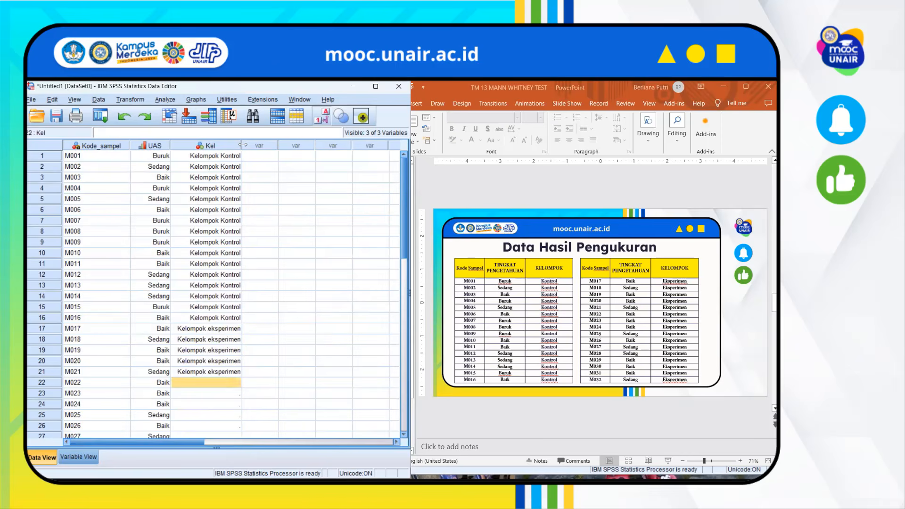
type("2 2 2 2 2 2 2 ")
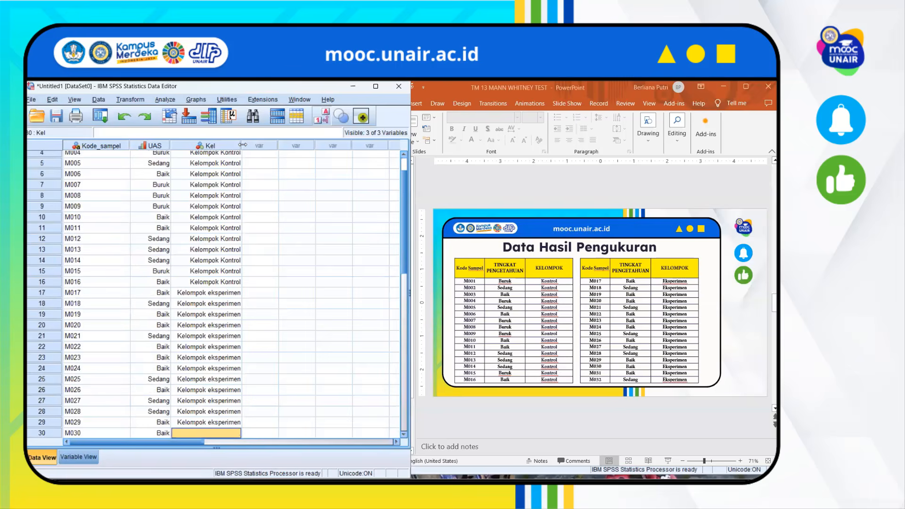
type("2 2")
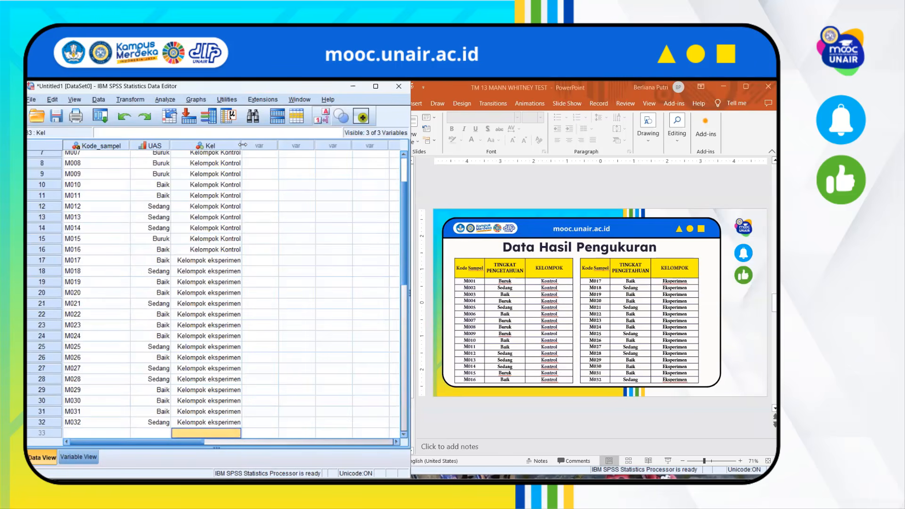
Step: Return to the Kel cell of the first sample and maximize the Data Editor window
key("Up")
key("Up")
key("Up")
key("Up")
key("Up")
key("Up")
key("Up")
key("Up")
key("Up")
key("Up")
key("Up")
key("Up")
key("Up")
key("Up")
key("Up")
key("Up")
key("Up")
key("Up")
key("Up")
key("Up")
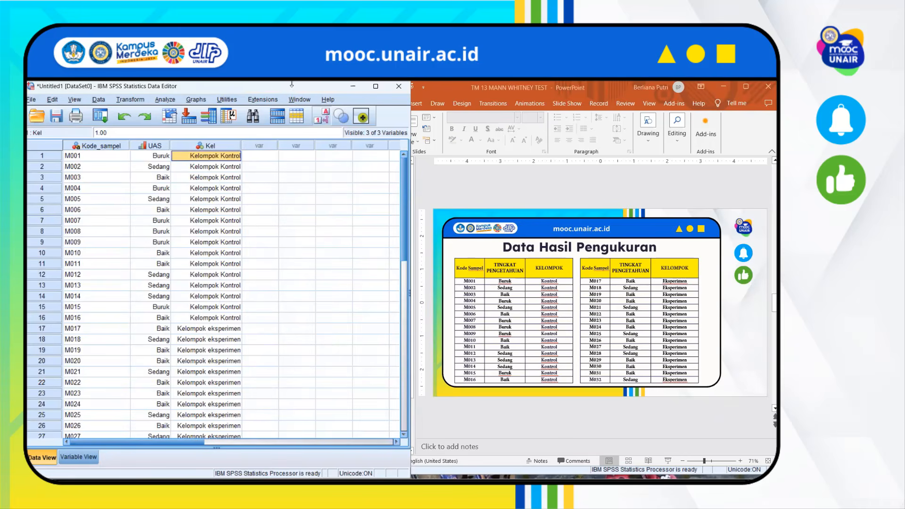
mouse_move(377, 88)
left_click(377, 88)
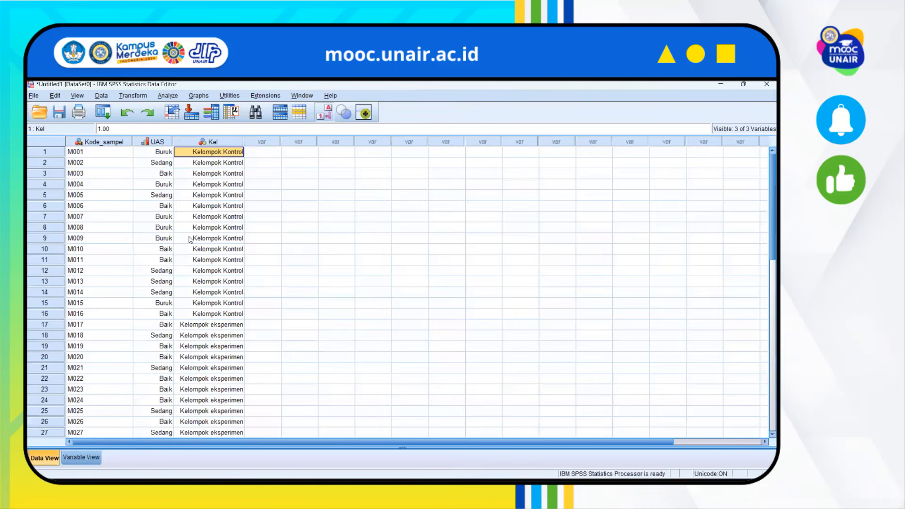
Step: Set up a legacy nonparametric test for 2 independent samples with UAS as test variable and Kel as grouping variable
left_click(169, 97)
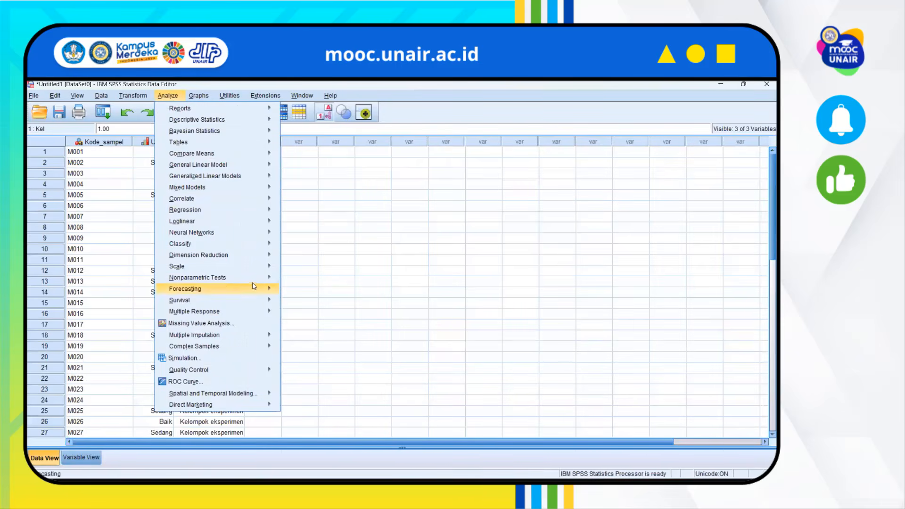
mouse_move(245, 277)
mouse_move(368, 317)
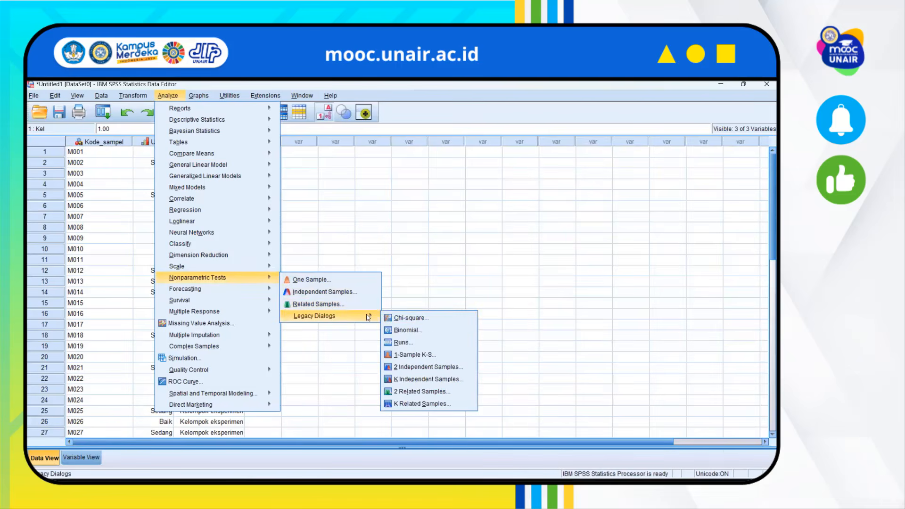
left_click(431, 367)
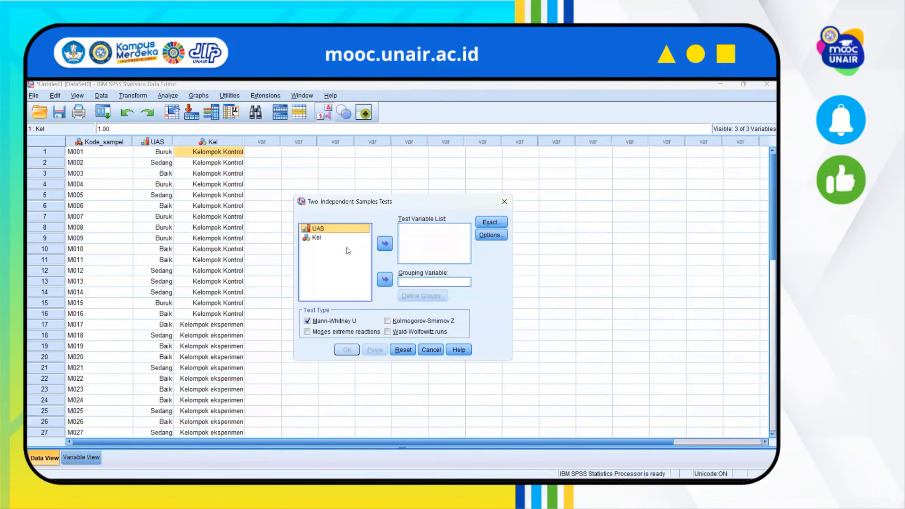
left_click(385, 244)
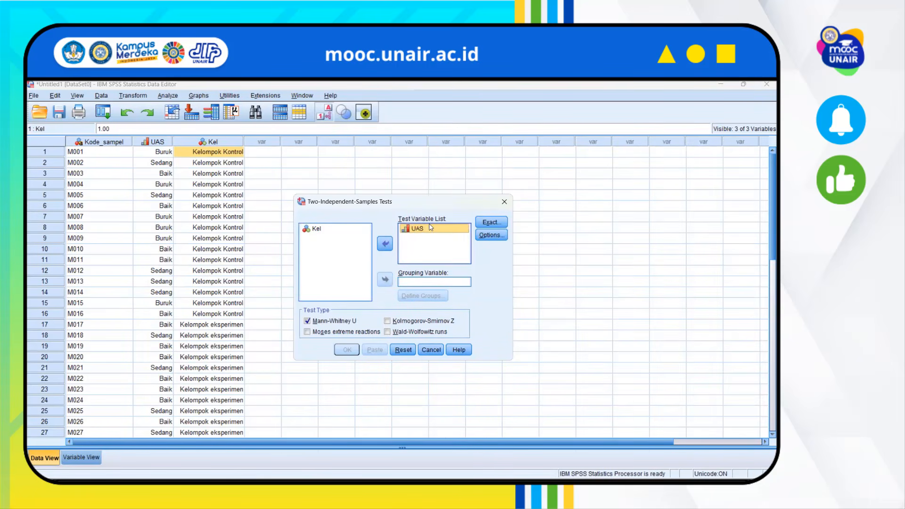
left_click(316, 229)
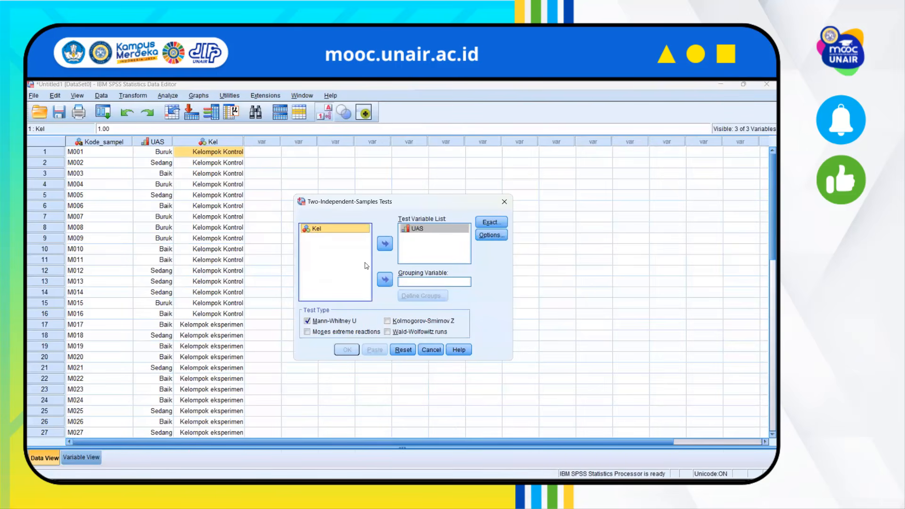
left_click(386, 279)
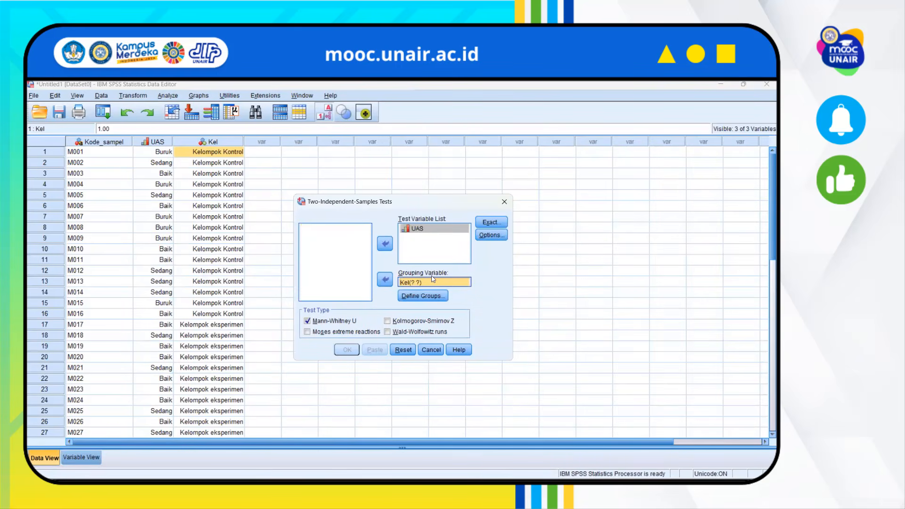
Step: Define the Kel grouping with 1 as Group 1 and 2 as Group 2
left_click(413, 297)
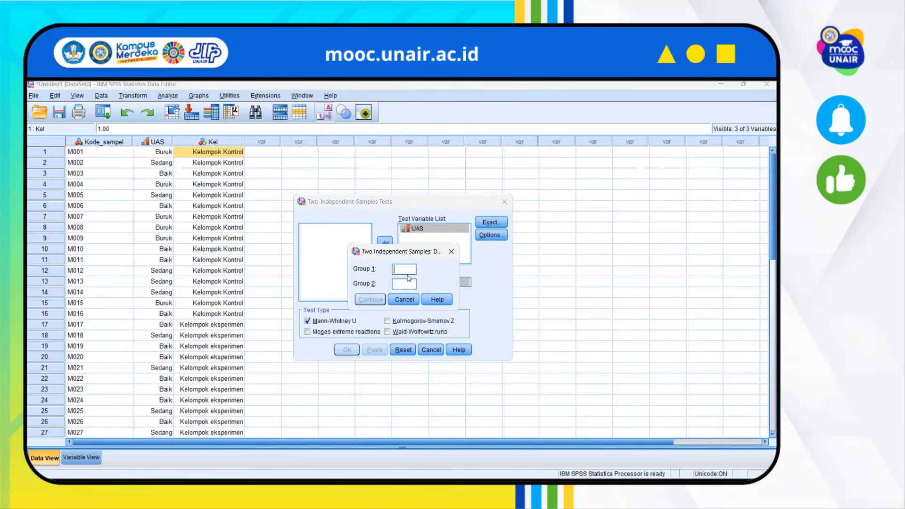
type("1")
key("Tab")
type("2")
left_click(371, 300)
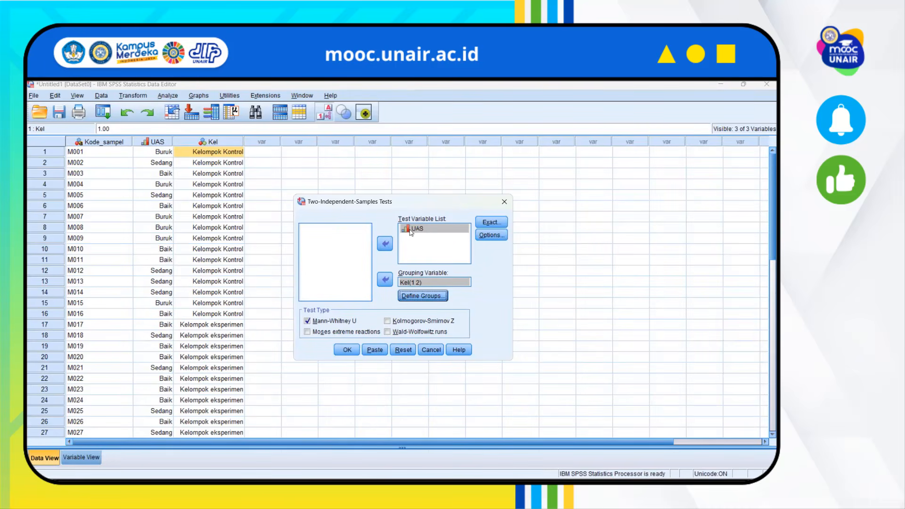
Step: Run the Mann-Whitney U test and view its Ranks and Test Statistics output
left_click(417, 286)
left_click(347, 350)
scroll(348, 357, "down", 1)
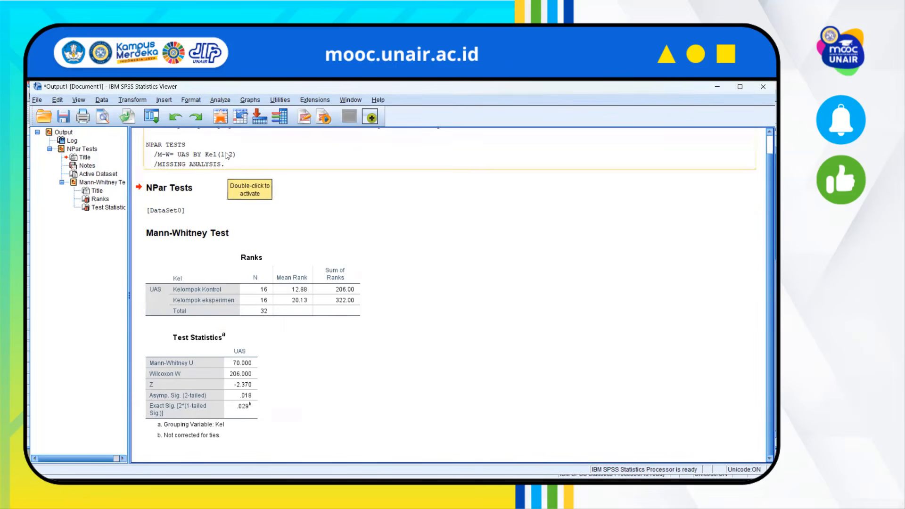
left_click(222, 102)
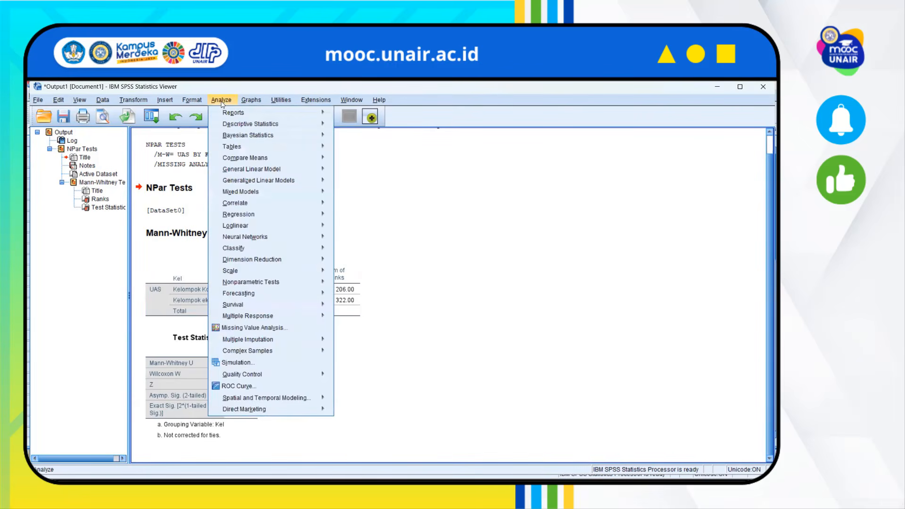
mouse_move(243, 125)
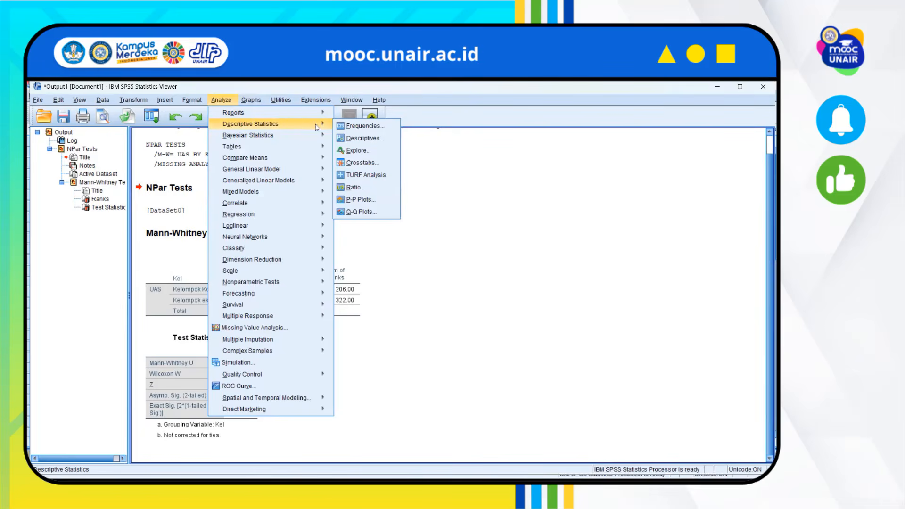
left_click(349, 127)
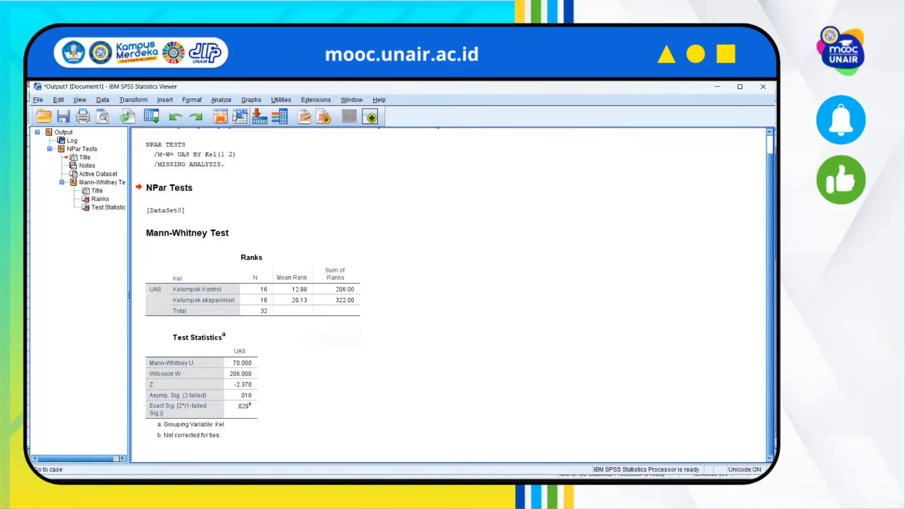
Step: Run a Crosstabs analysis with Kel as the row variable and UAS as the column variable, and select the resulting crosstabulation table
left_click(217, 100)
mouse_move(241, 124)
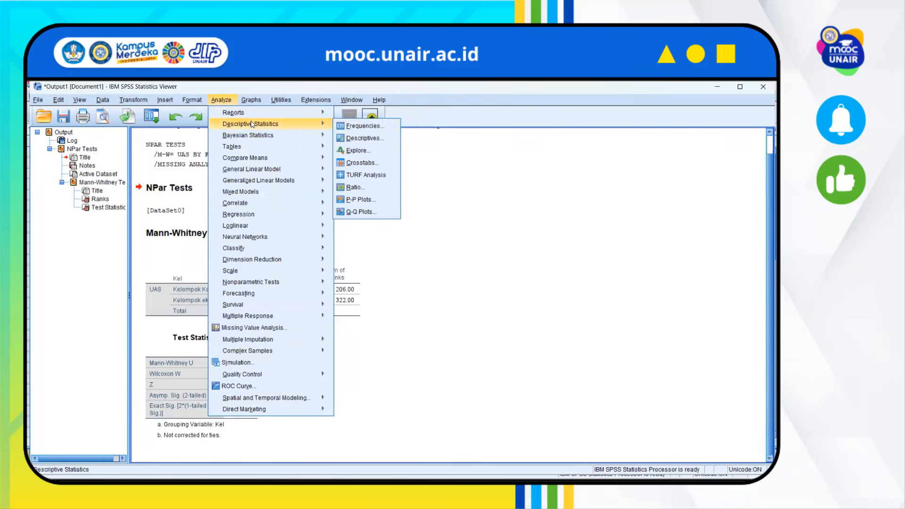
left_click(373, 167)
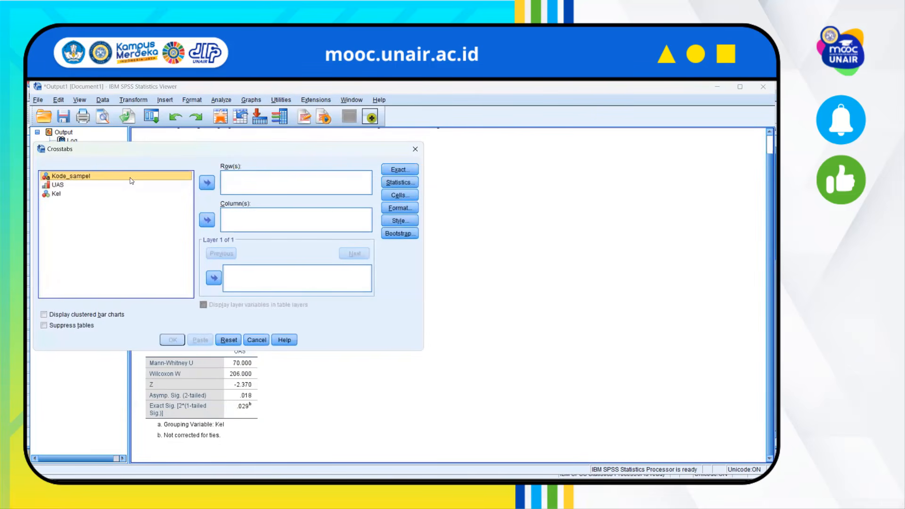
left_click(65, 187)
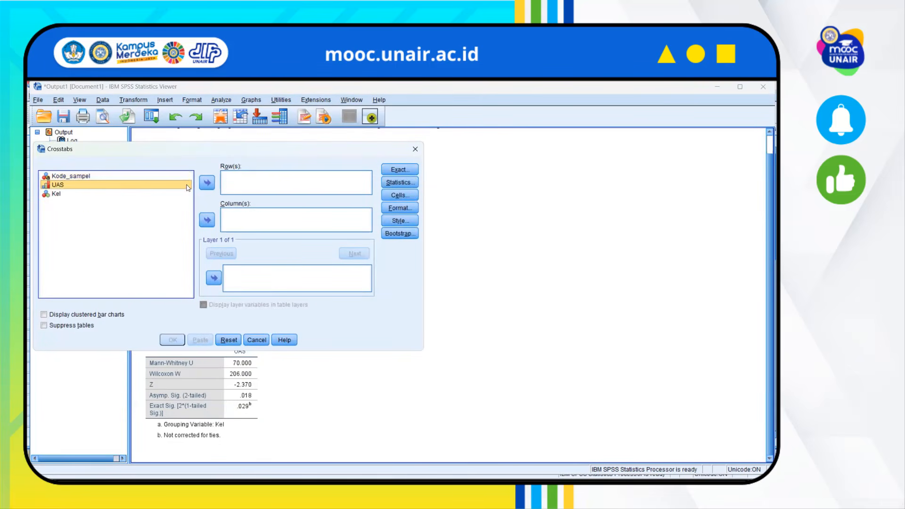
left_click(207, 220)
left_click(78, 186)
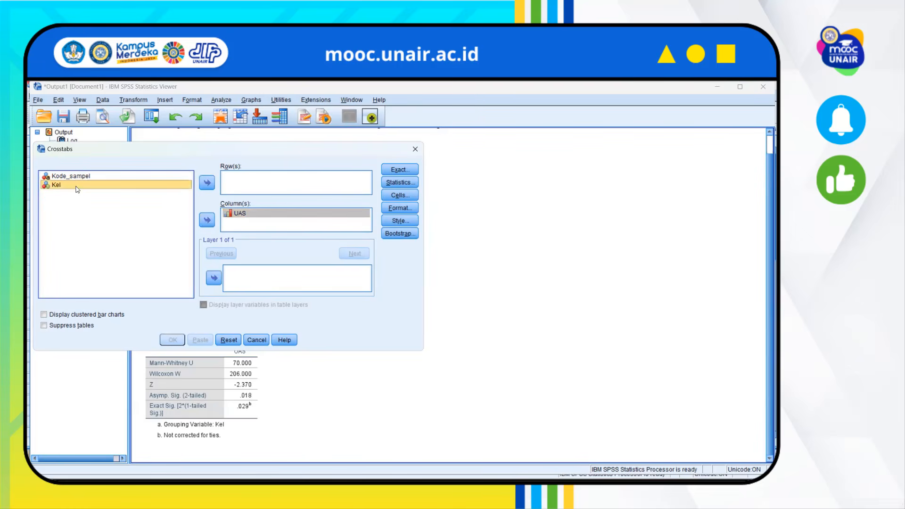
left_click(208, 183)
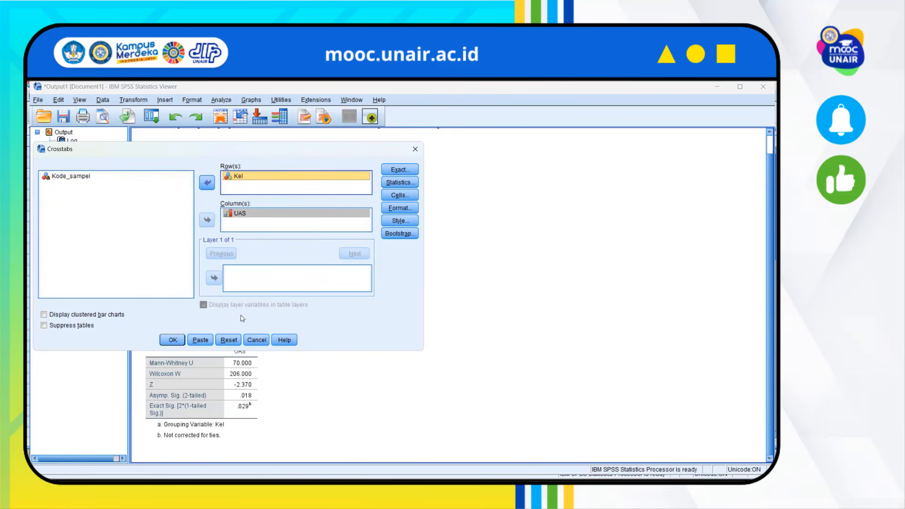
left_click(172, 340)
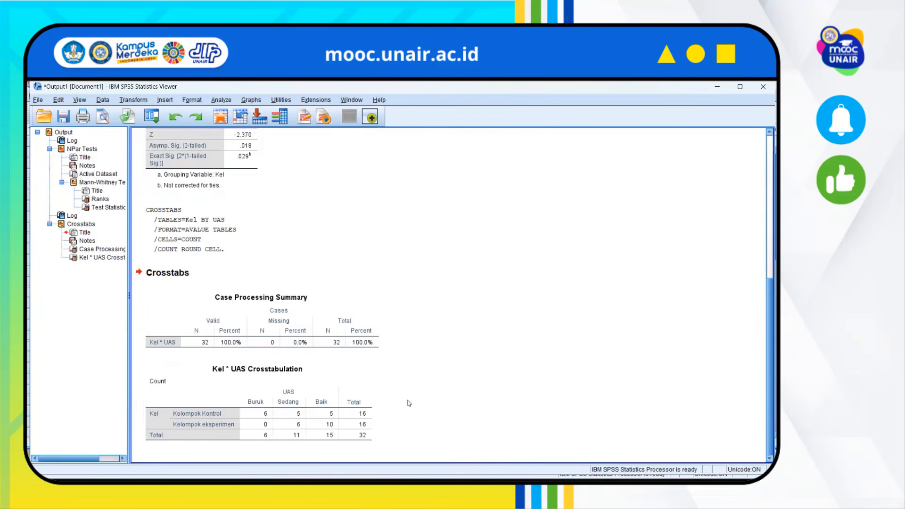
left_click(306, 427)
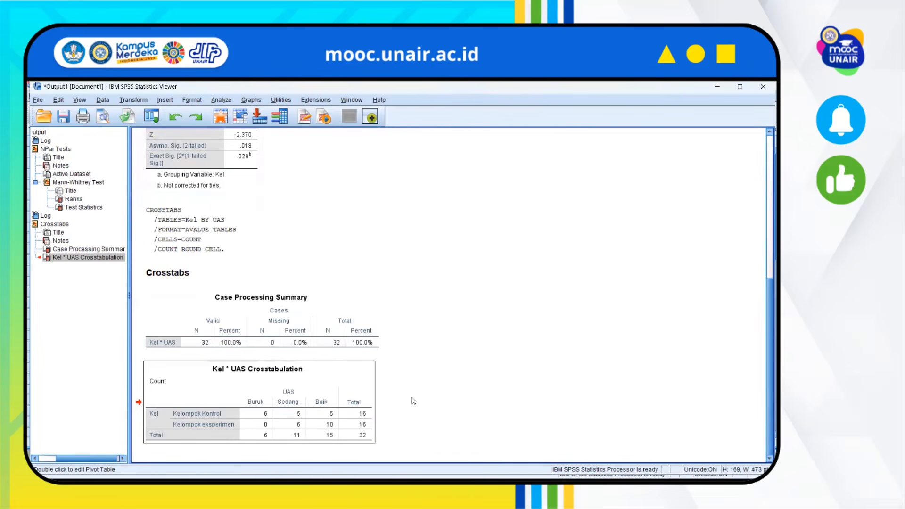